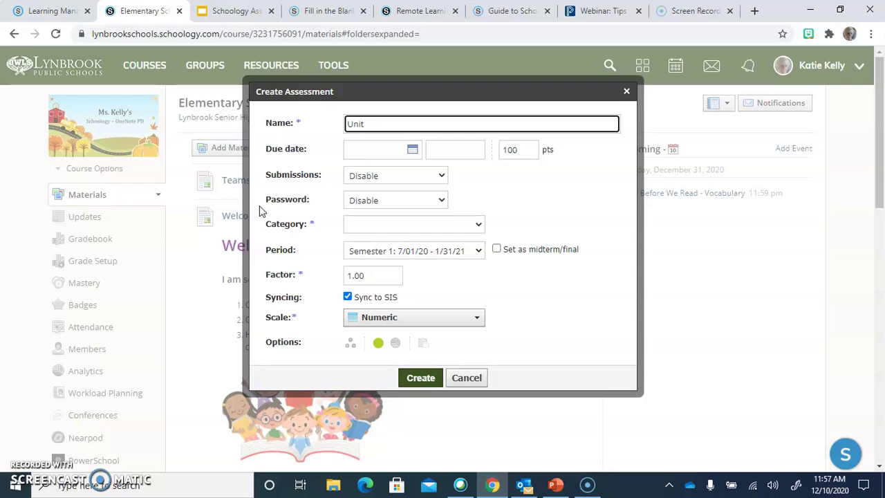
Name the assessment "Unit 1 Assessment" and set its due date to 12/28/20
type("1 Assessment")
left_click(412, 150)
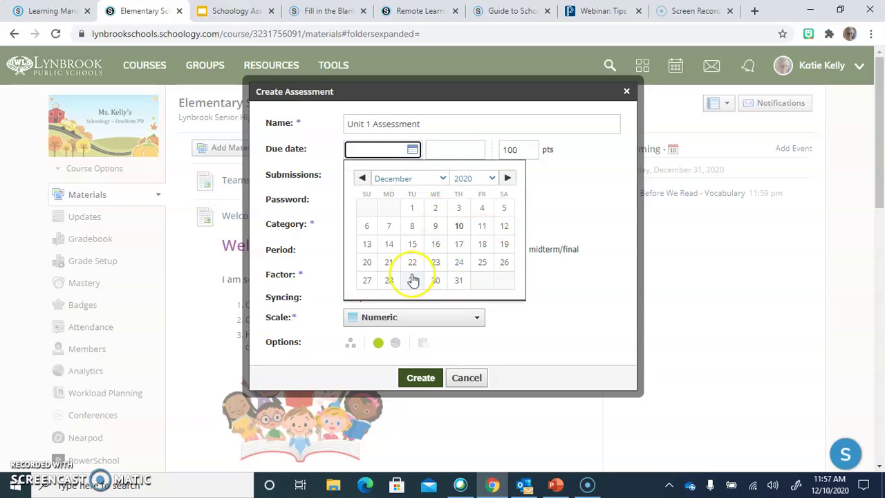
left_click(389, 279)
Set the assessment's due time to 03:59PM
left_click(461, 150)
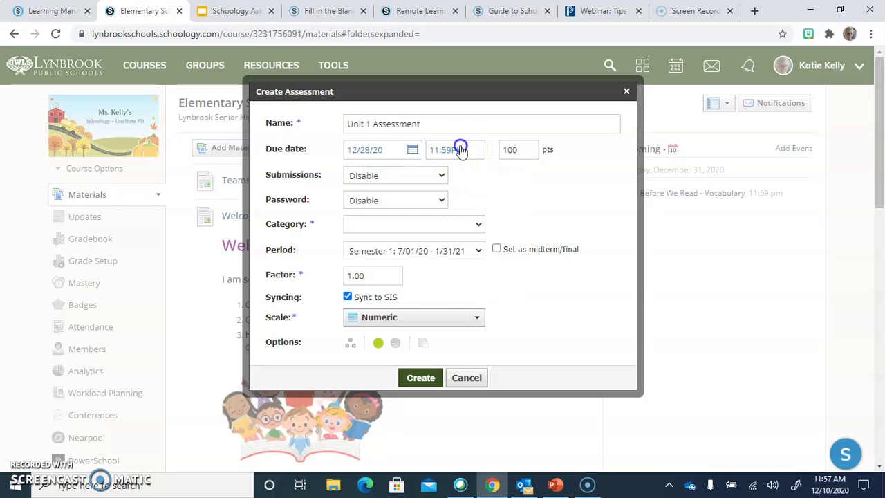
left_click(444, 151)
left_click(445, 152)
left_click(430, 152)
type("3")
left_click(512, 194)
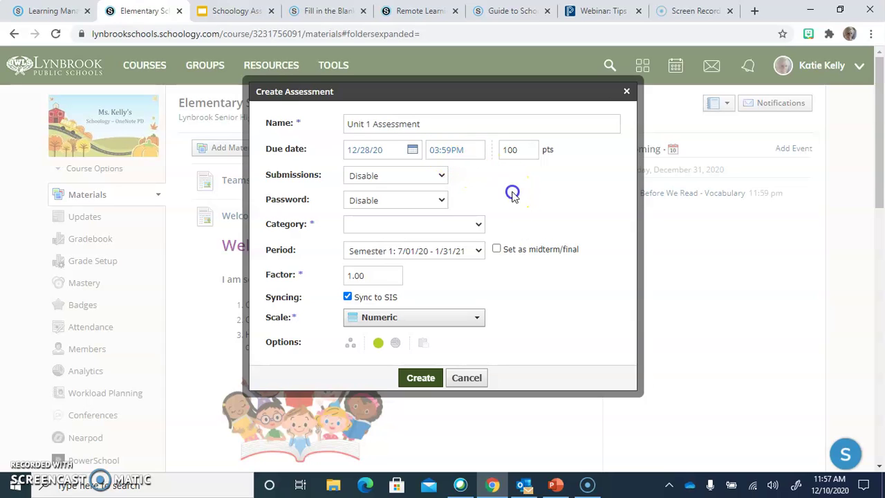
double_click(512, 150)
left_click(543, 177)
left_click(518, 150)
Try the Enable option for submissions, switch it to "Enable until..." and open the Until date calendar
left_click(391, 177)
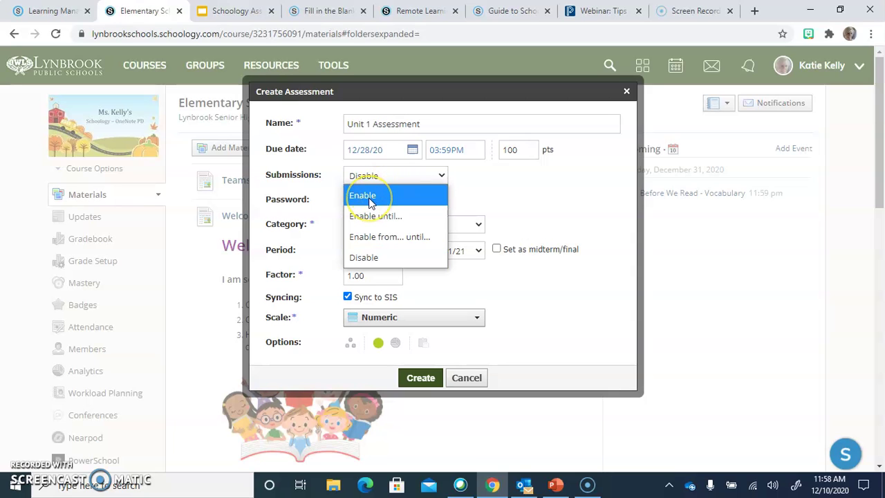
left_click(370, 197)
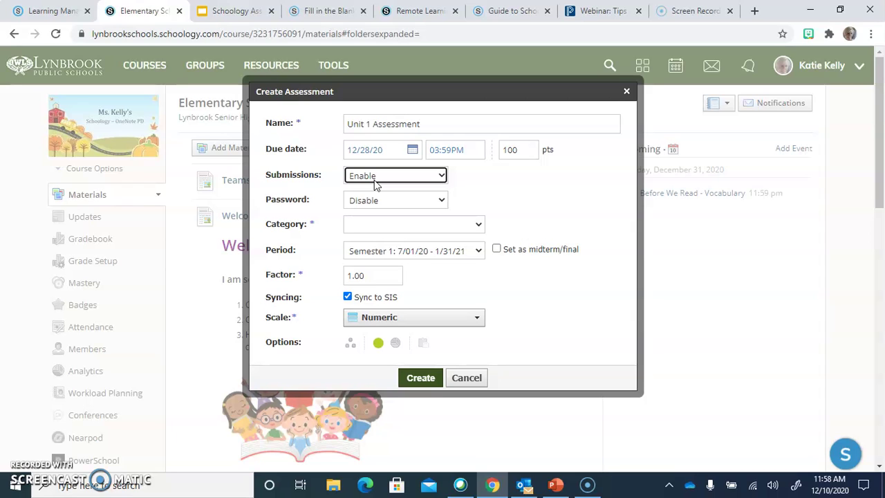
left_click(374, 179)
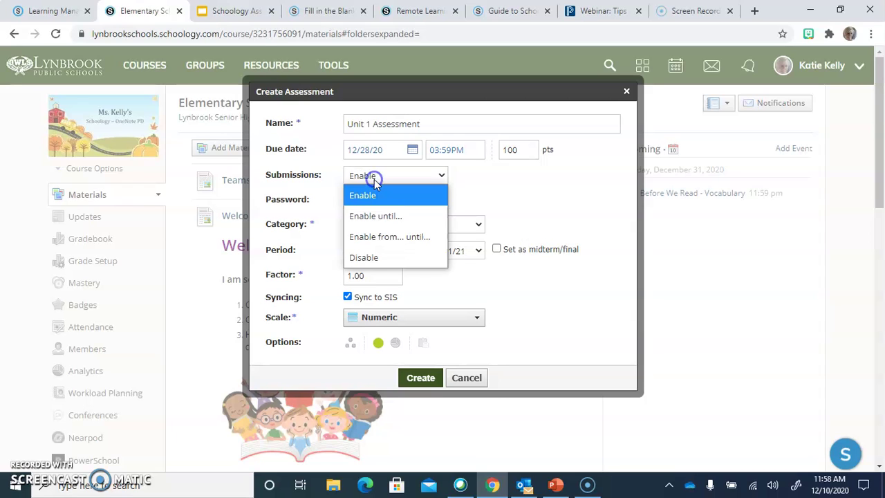
left_click(380, 216)
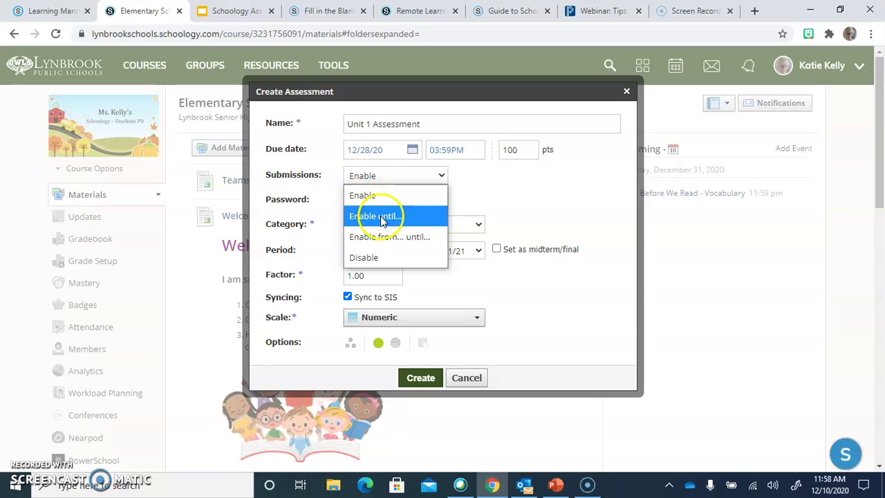
left_click(378, 216)
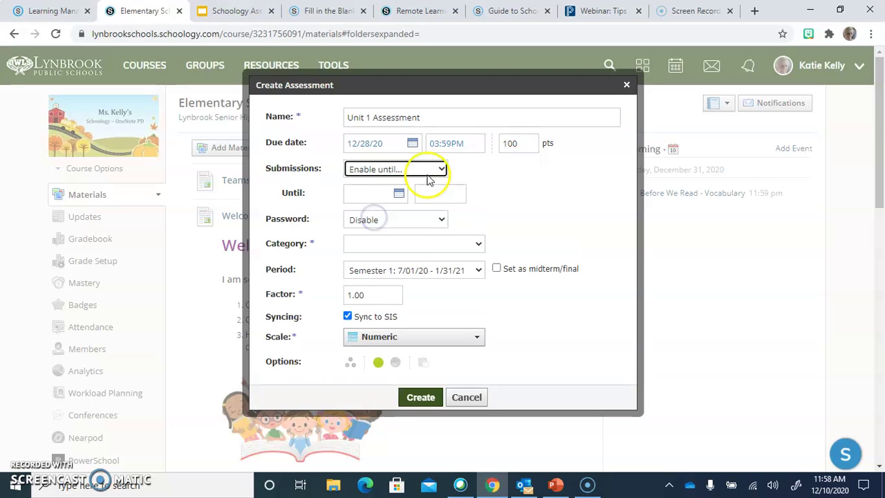
left_click(373, 196)
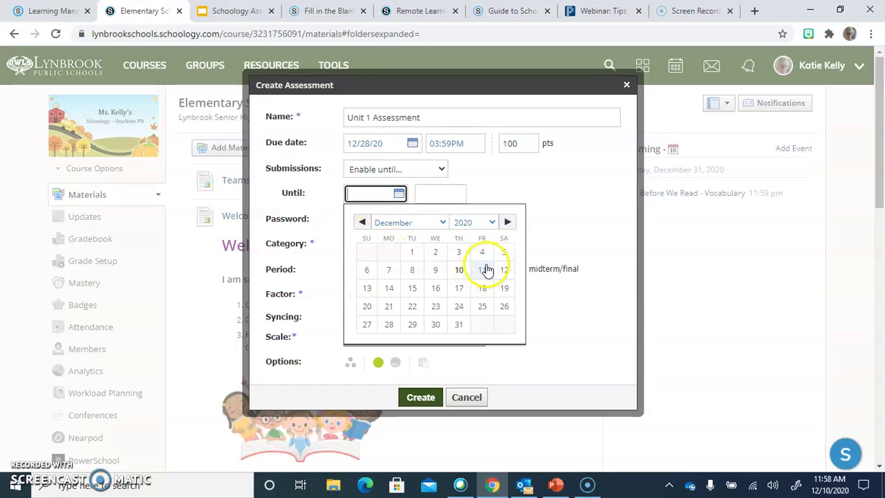
left_click(504, 196)
Switch the assessment's submissions to "Enable from... until..."
left_click(395, 170)
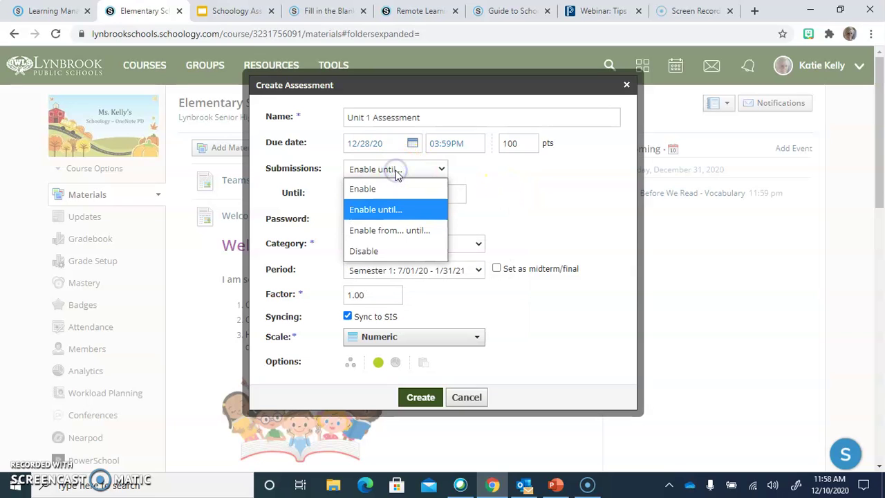
left_click(359, 230)
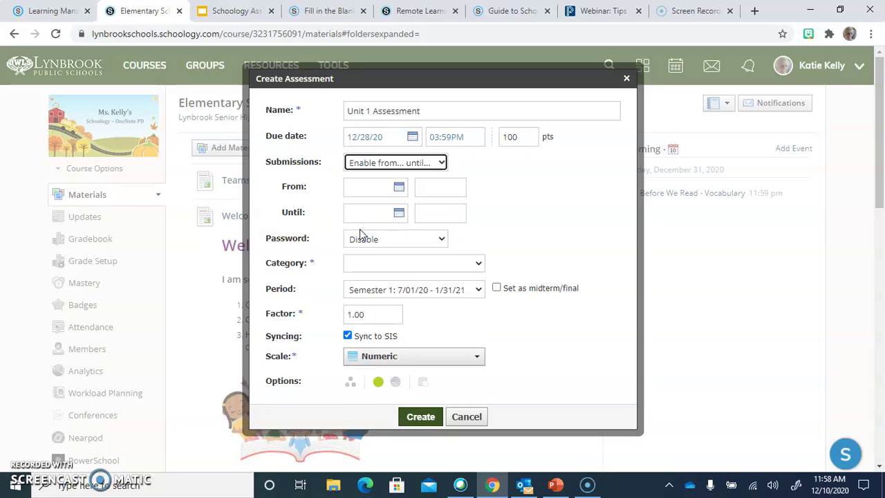
left_click(436, 185)
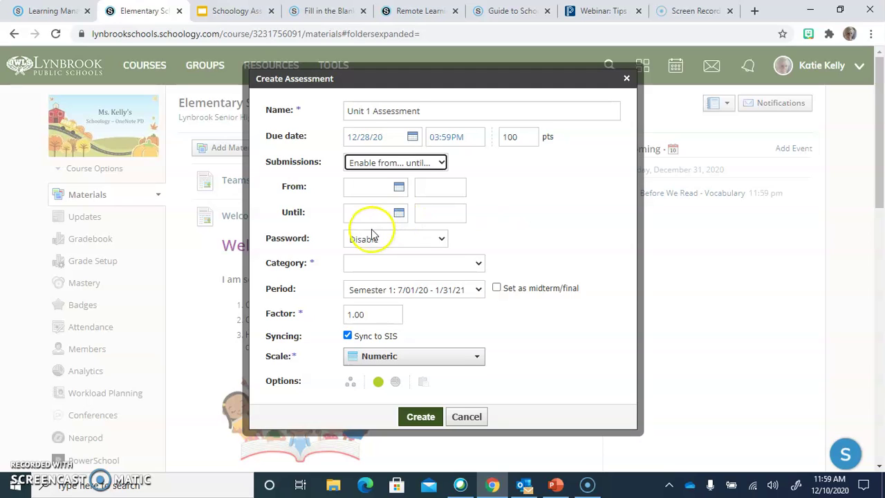
Try enabling a password for the assessment and set the option back to Disable
left_click(406, 244)
left_click(407, 245)
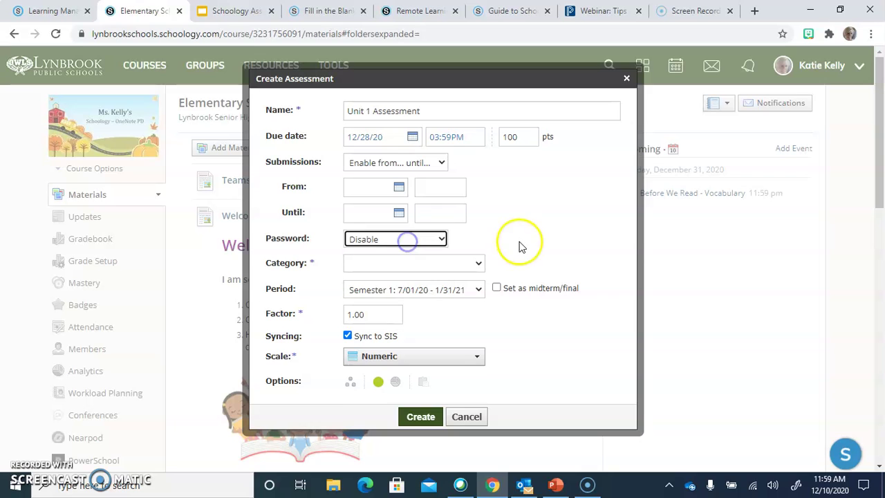
scroll(522, 246, "down", 1)
scroll(521, 246, "up", 1)
left_click(427, 219)
left_click(399, 260)
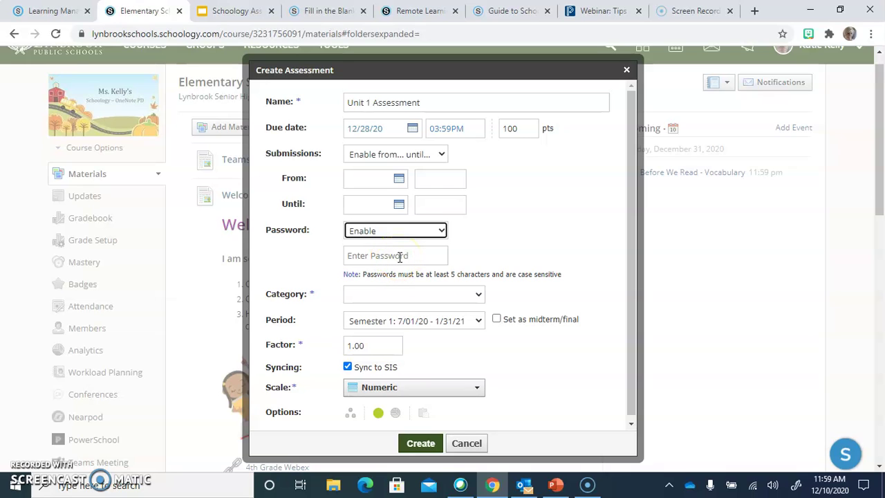
left_click(432, 232)
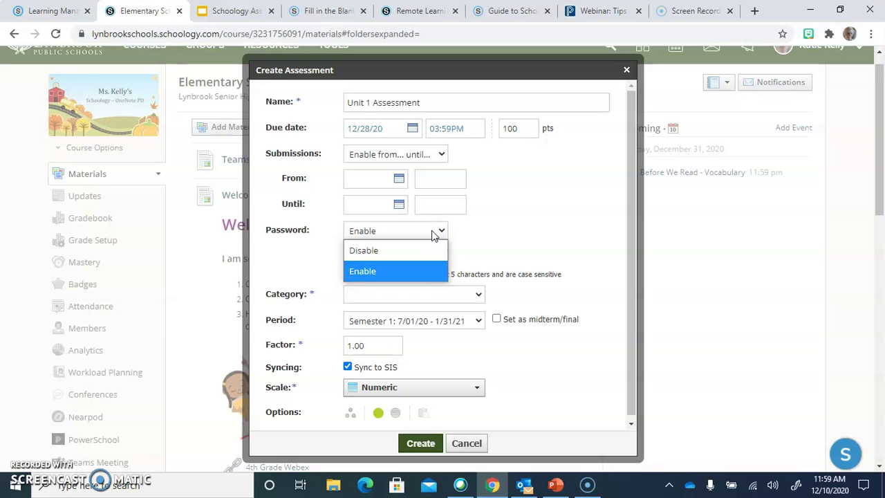
left_click(391, 250)
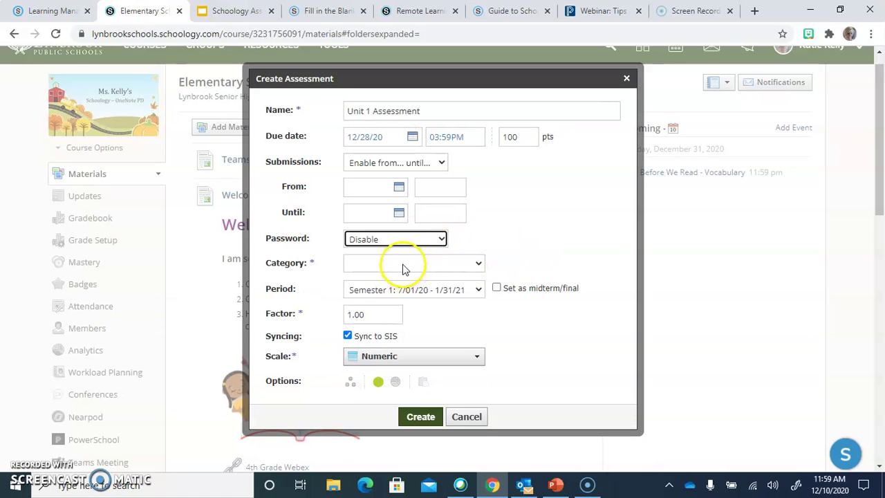
Set the grading category to Quiz and keep Semester 1: 7/01/20 - 1/31/21 as the grading period
left_click(405, 266)
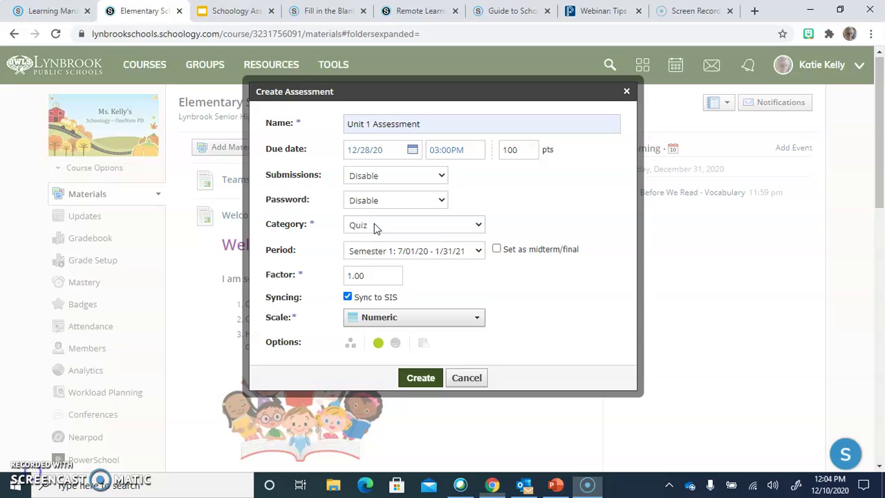
left_click(377, 226)
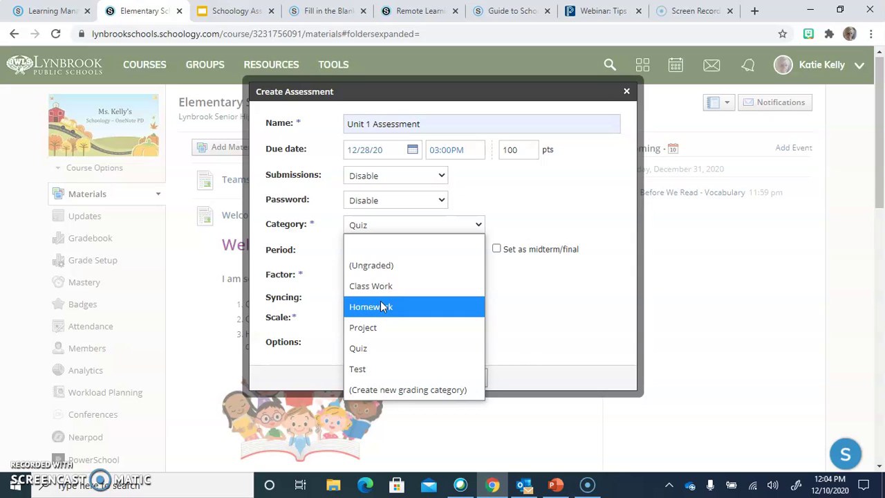
left_click(566, 287)
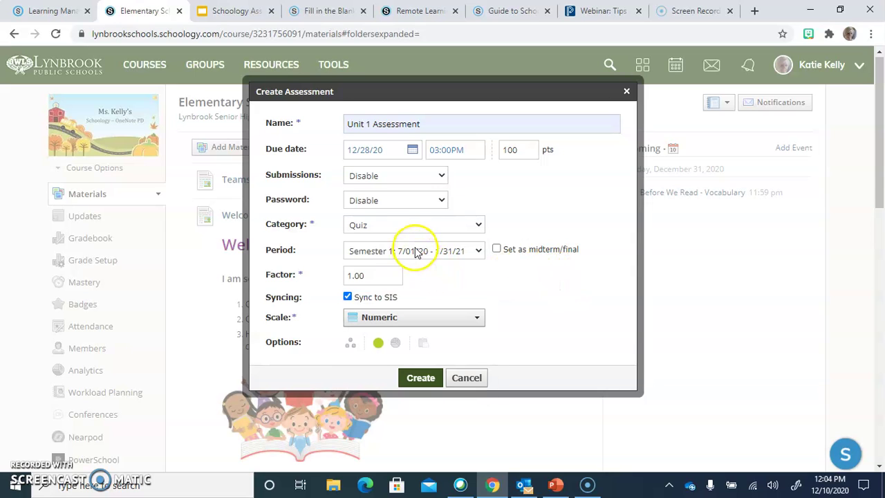
left_click(417, 251)
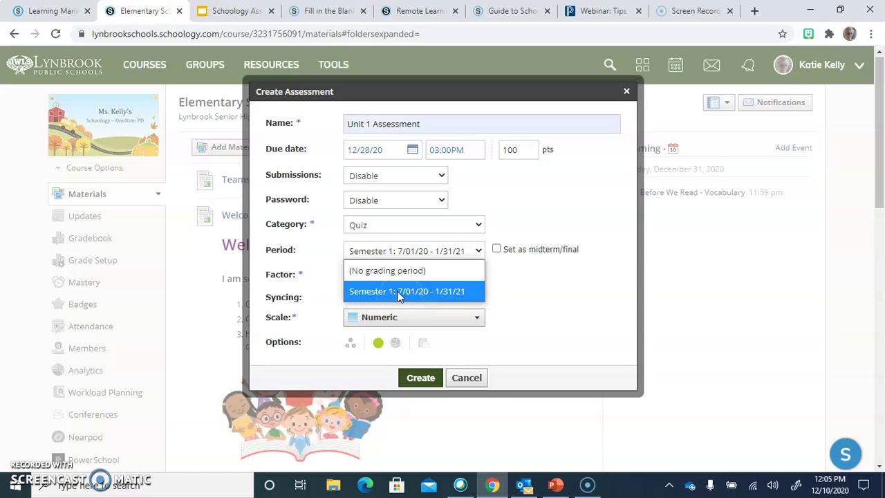
left_click(579, 303)
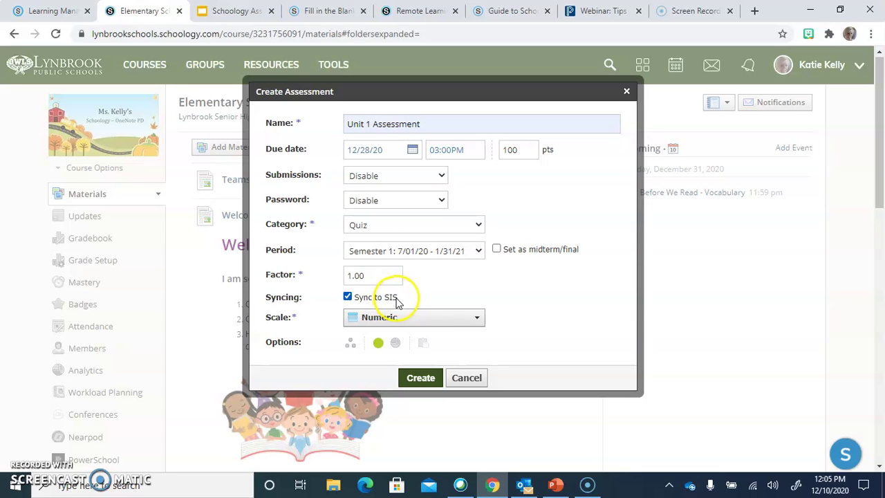
Turn off Sync to SIS and set the assessment to unpublished
left_click(348, 298)
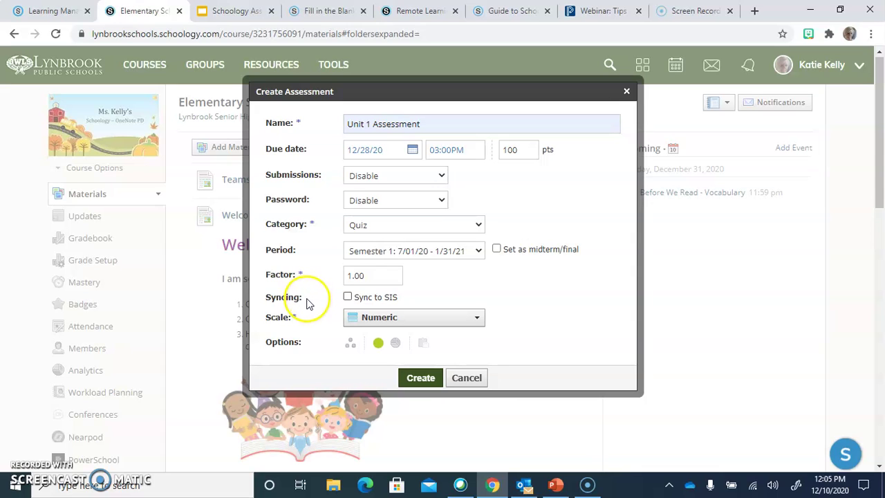
left_click(376, 345)
left_click(378, 344)
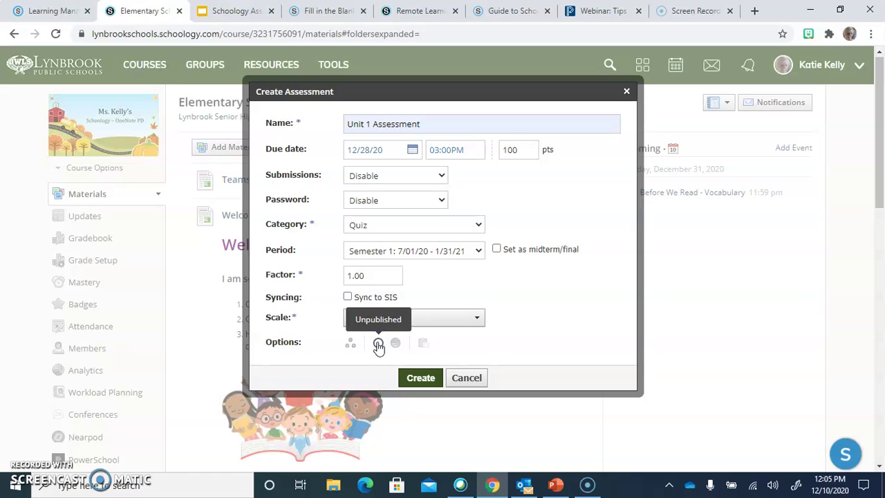
Turn on individual assignment for the assessment and activate its assignee field
left_click(351, 344)
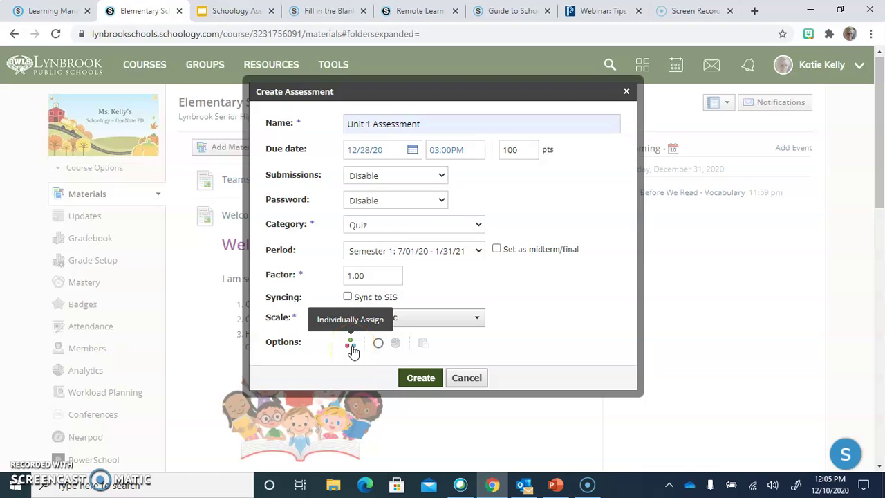
left_click(351, 345)
left_click(355, 340)
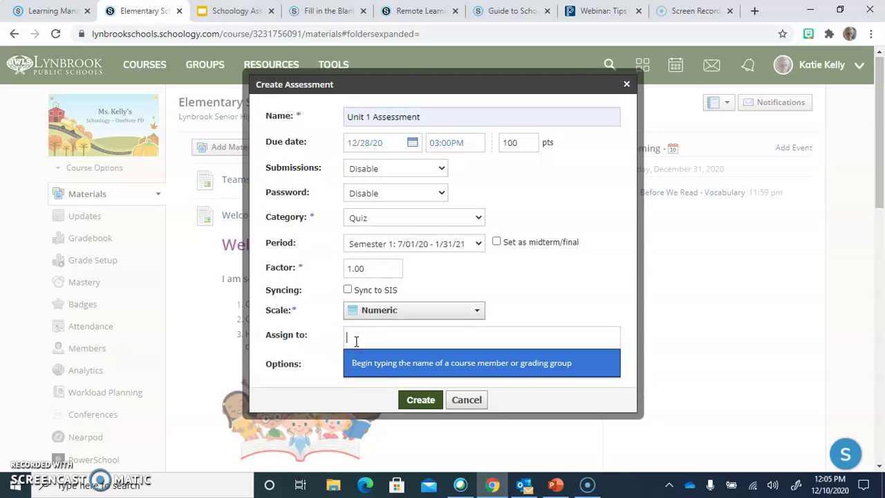
Try assigning the assessment to Green Group and leave the assignee field empty
type("gro")
left_click(379, 357)
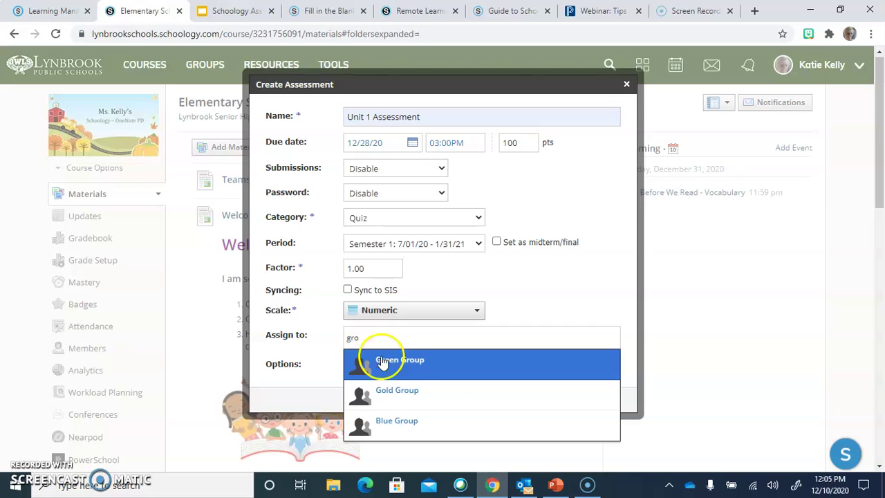
left_click(377, 336)
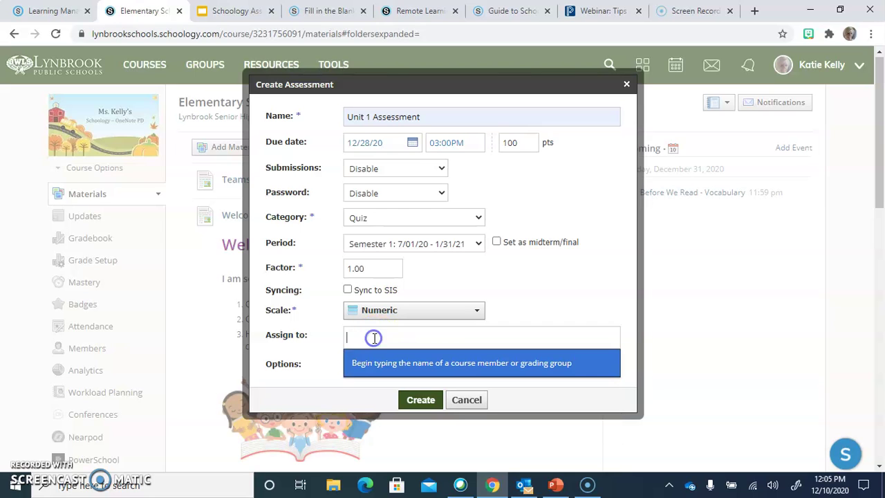
type("gr")
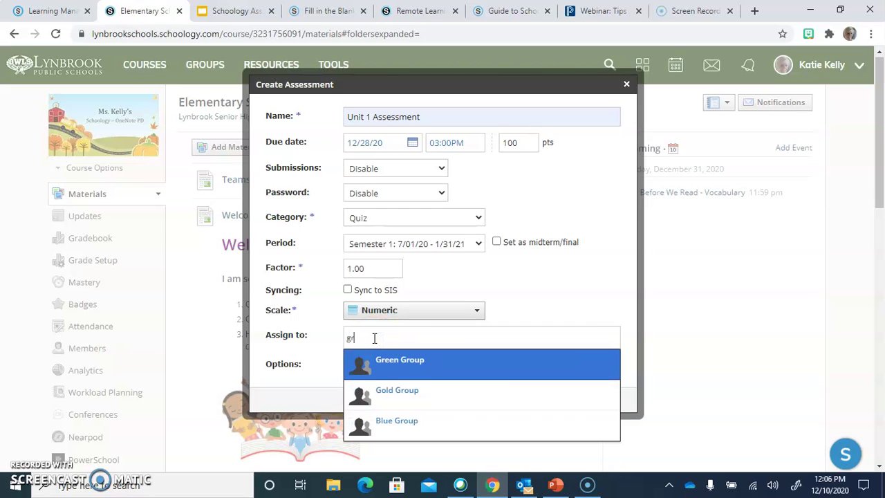
left_click(383, 361)
left_click(373, 338)
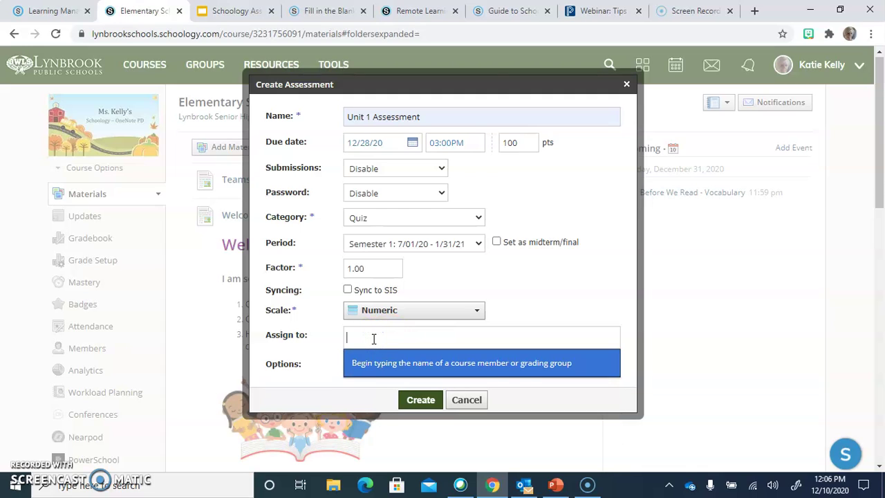
left_click(326, 386)
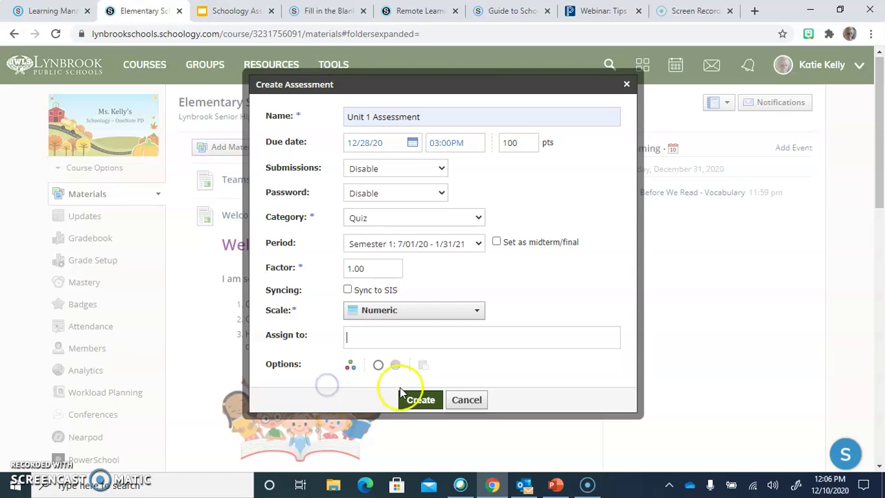
Set the assessment to published and create it
left_click(378, 365)
left_click(350, 365)
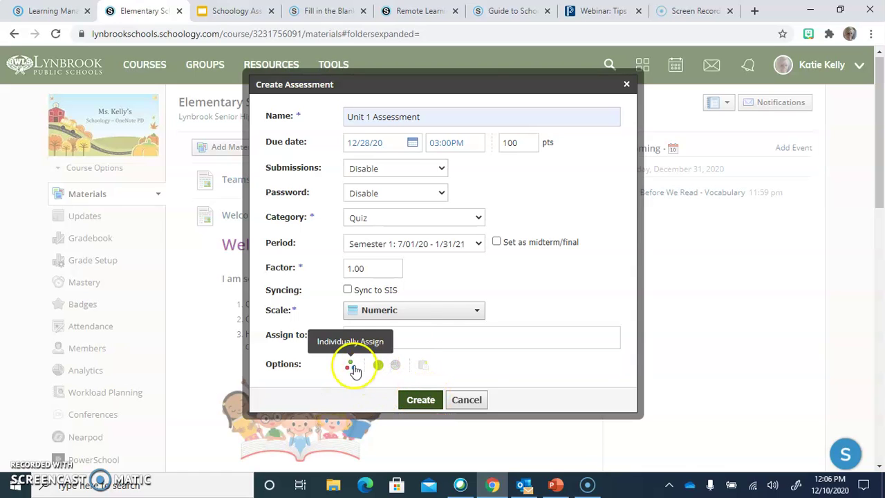
left_click(421, 402)
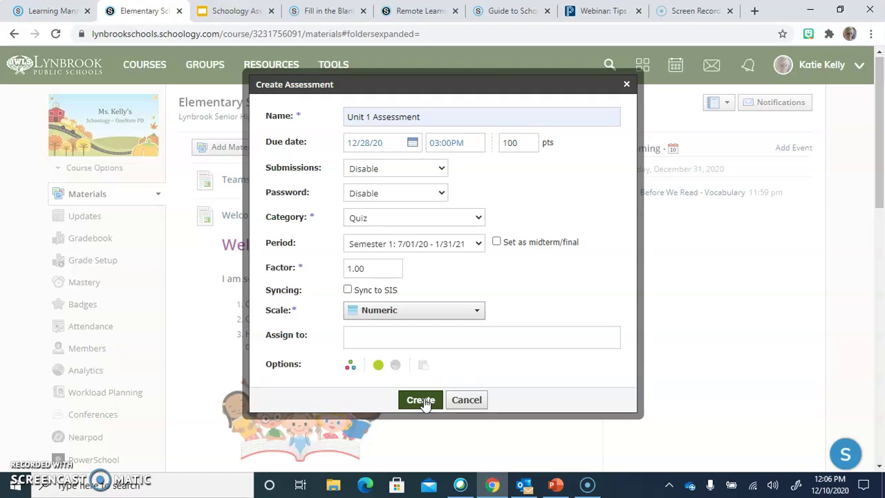
left_click(422, 400)
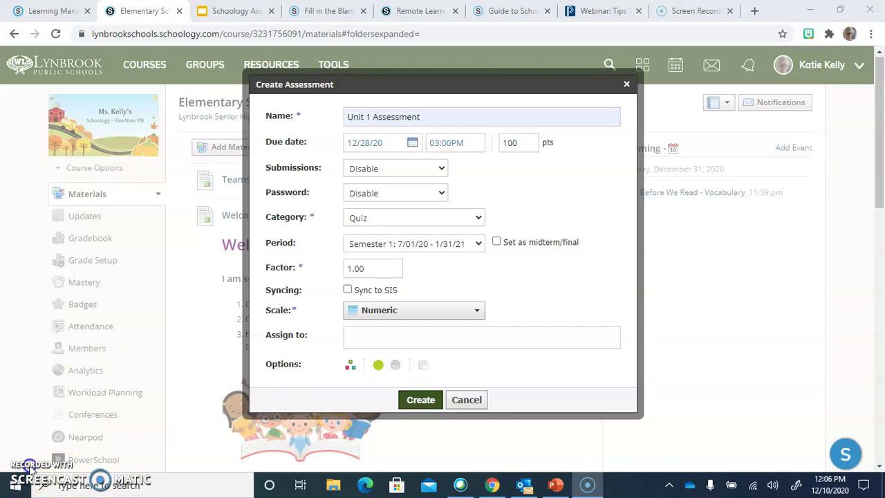
left_click(42, 191)
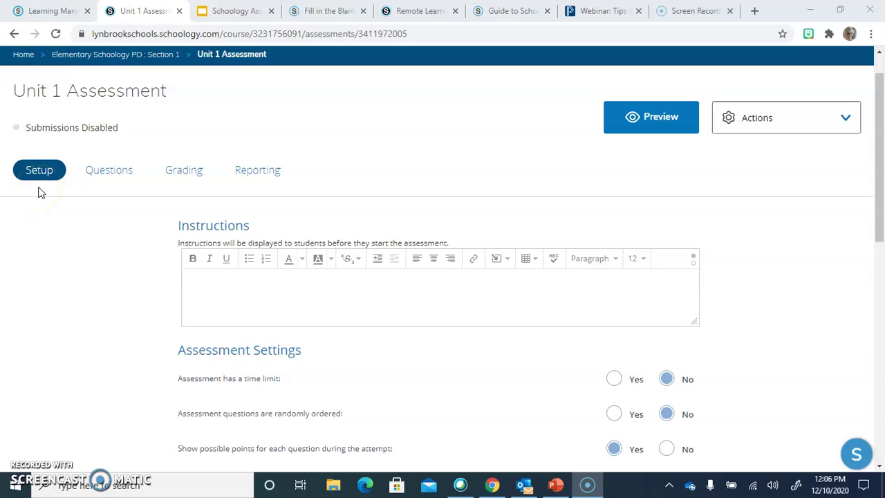
left_click(110, 183)
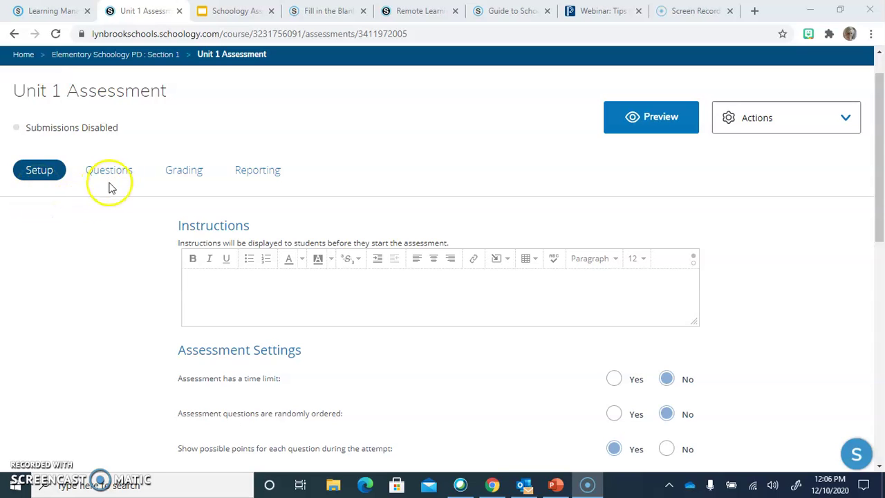